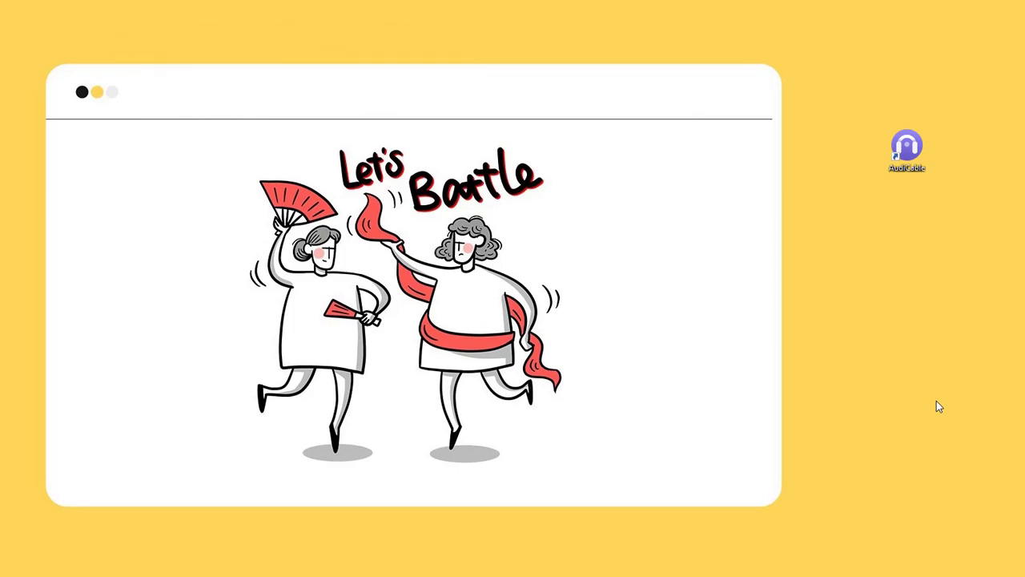
- Launch AudiCable from its desktop icon
double_click(907, 148)
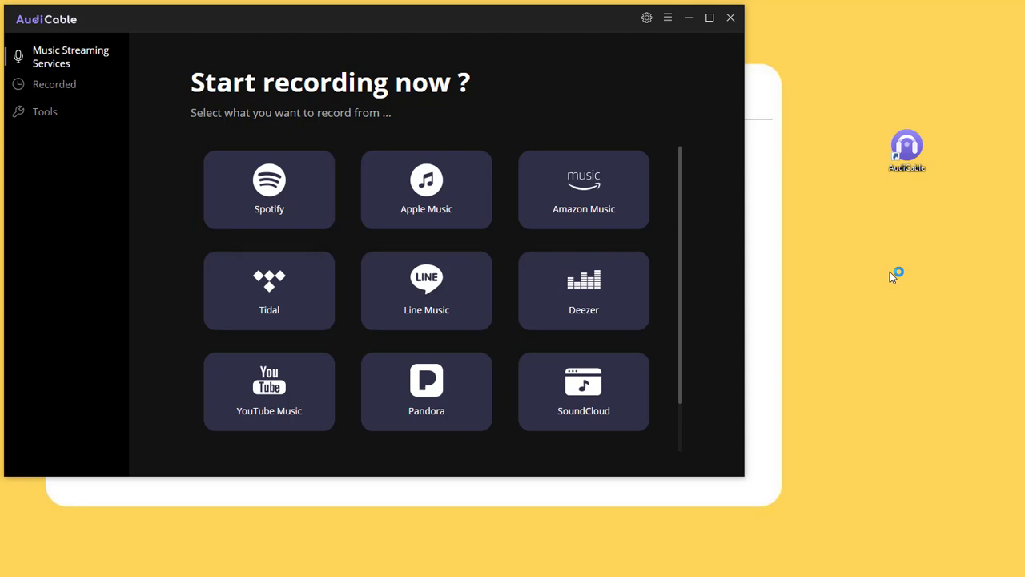
- Start a Spotify recording session, check the signed-in account, and open the Songs to Sing in the Shower playlist
left_click(261, 192)
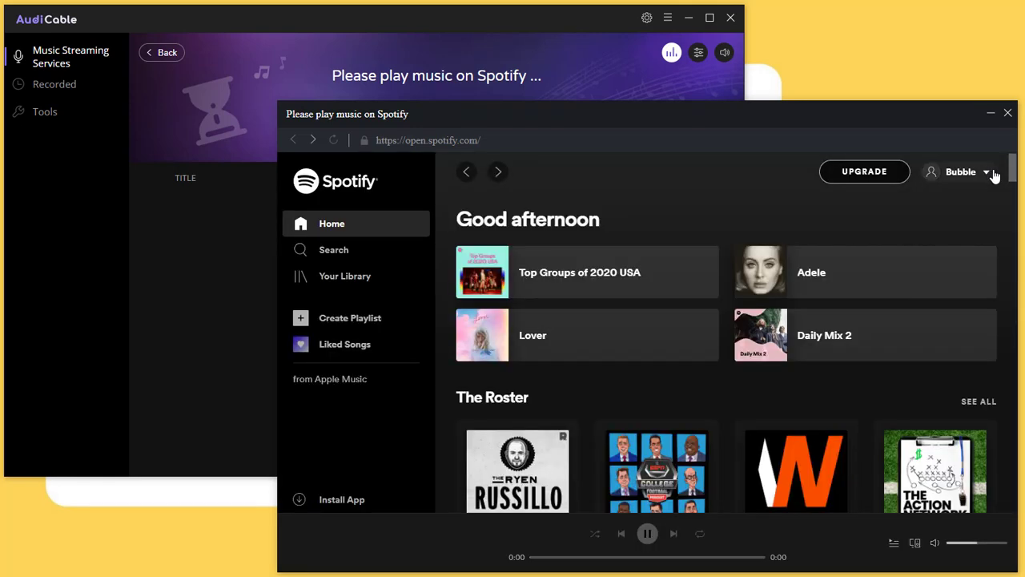
left_click(986, 177)
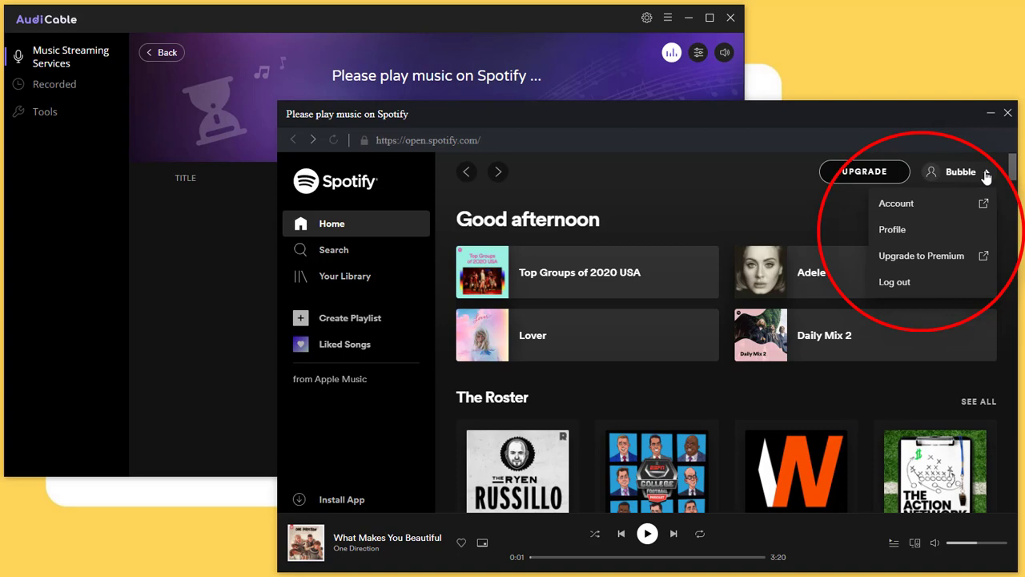
scroll(756, 405, "down", 10)
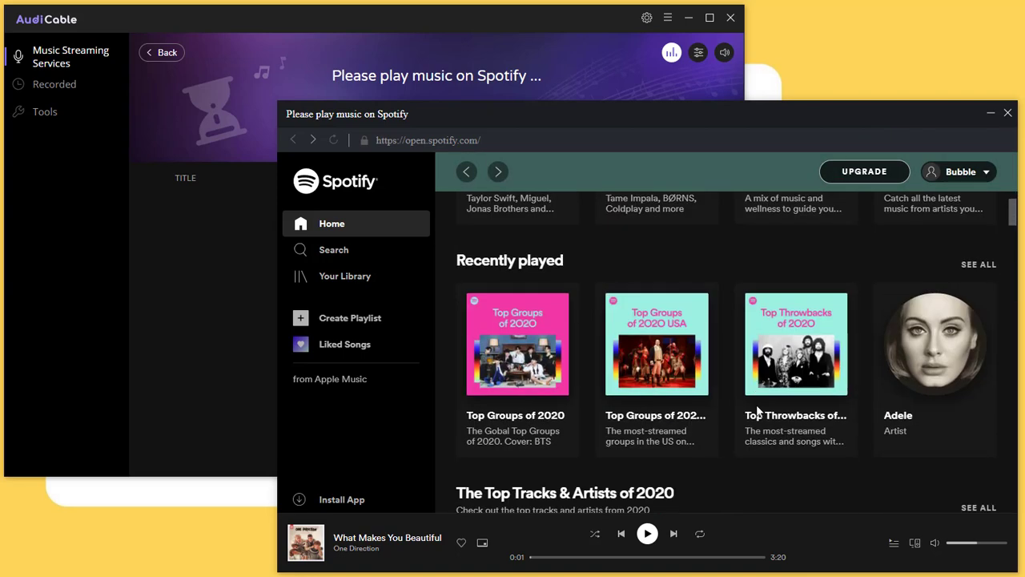
scroll(759, 412, "down", 15)
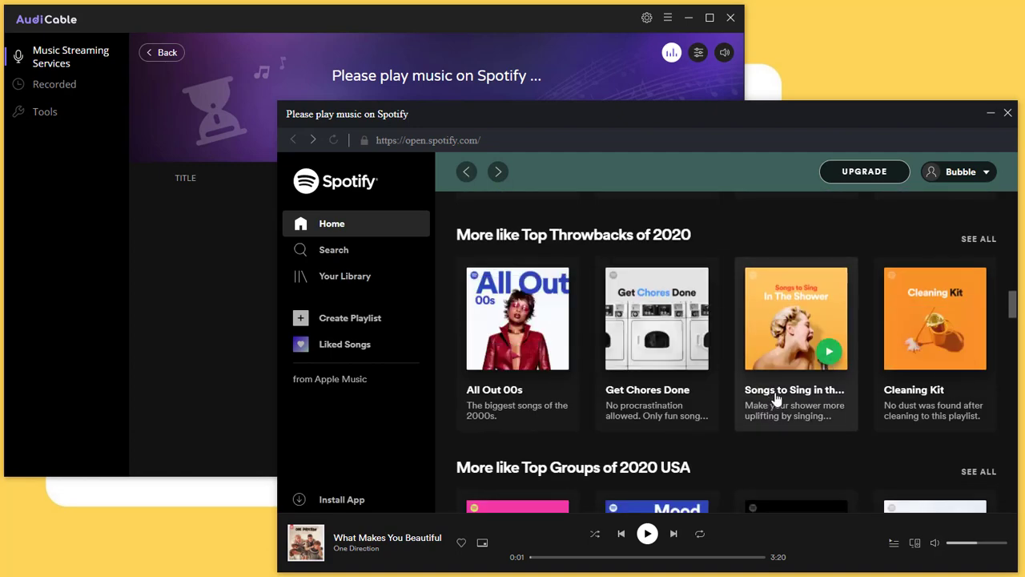
left_click(774, 397)
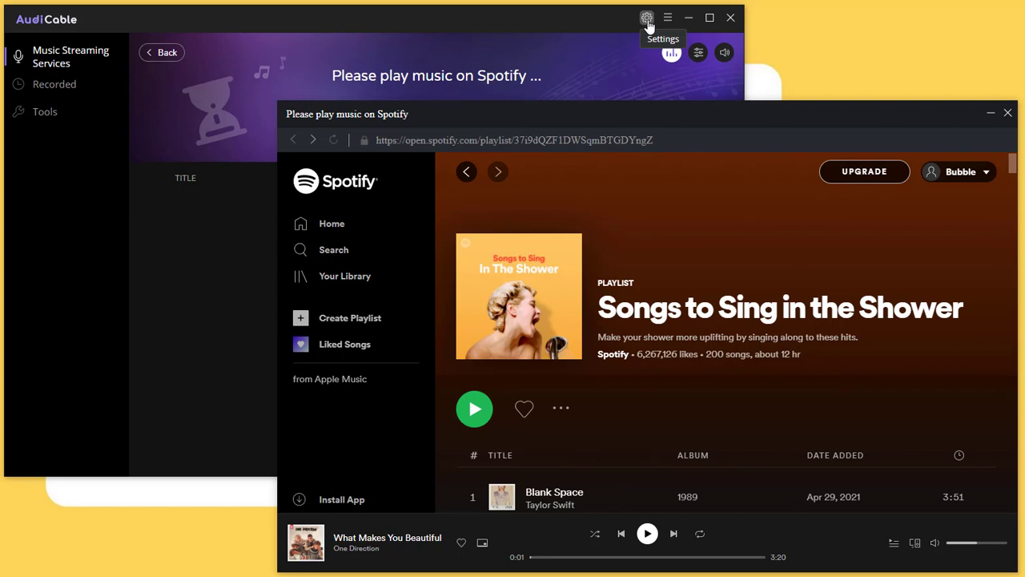
- Change AudiCable's output format from MP3 to WAV in Settings
left_click(648, 20)
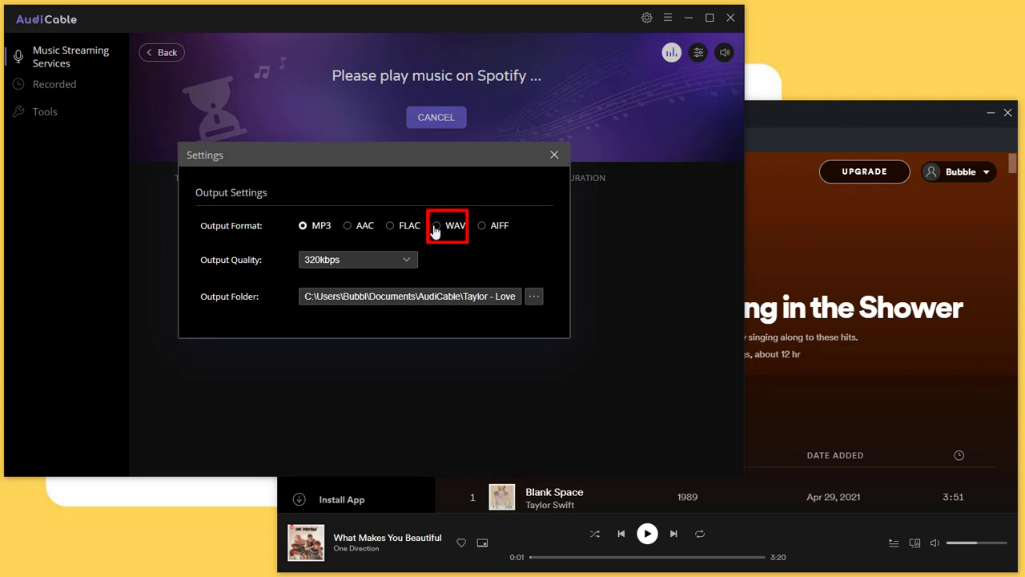
left_click(435, 228)
- Create a 'Songs to sing in the Shower' folder under Documents\AudiCable and open it as the output folder
left_click(533, 297)
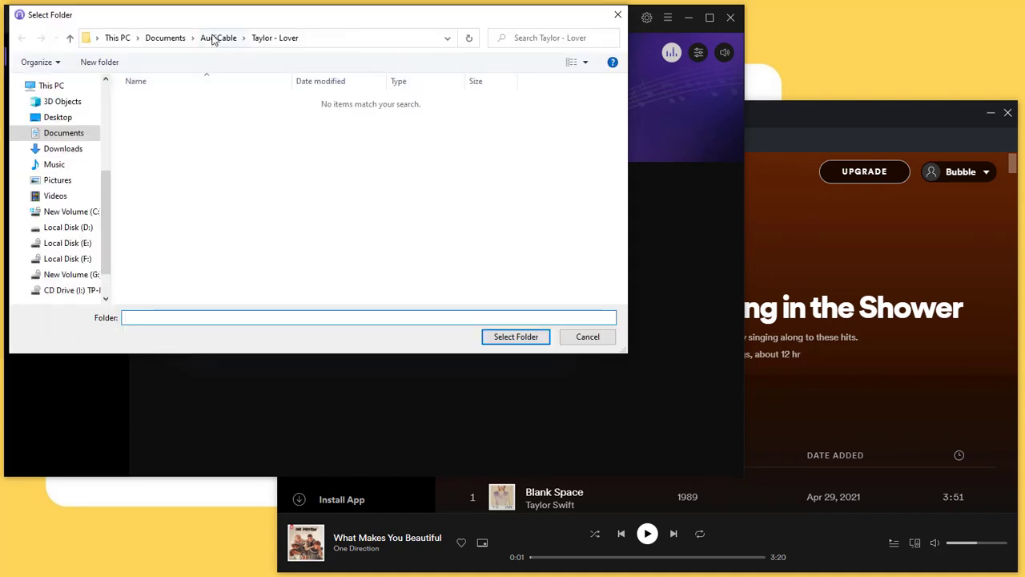
left_click(216, 38)
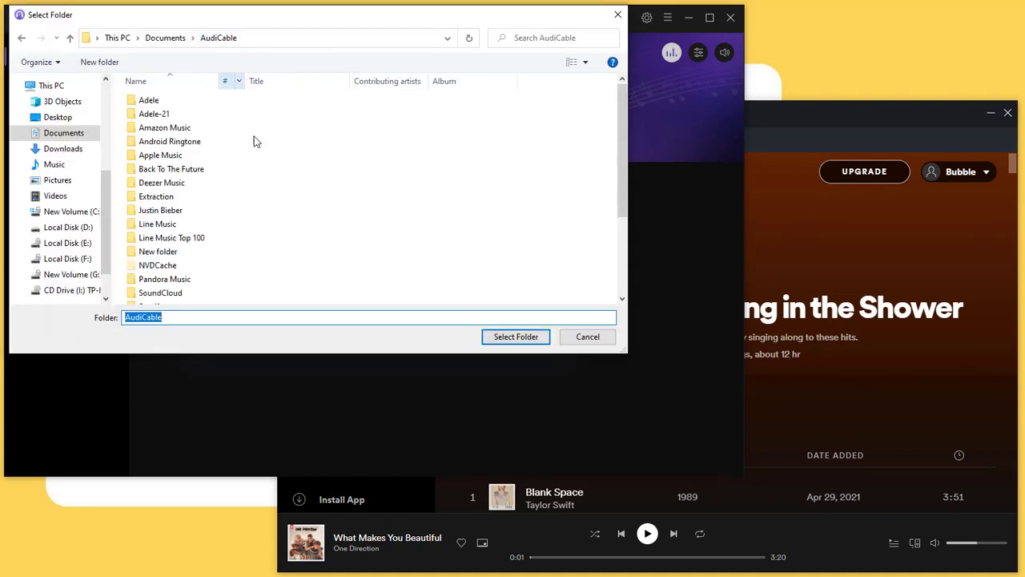
scroll(228, 274, "down", 3)
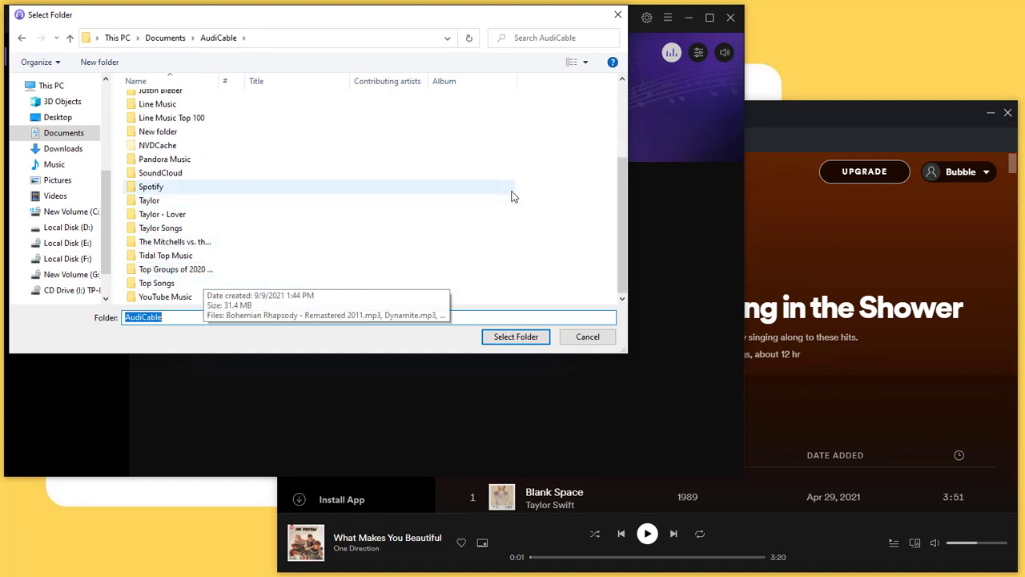
right_click(513, 195)
mouse_move(545, 331)
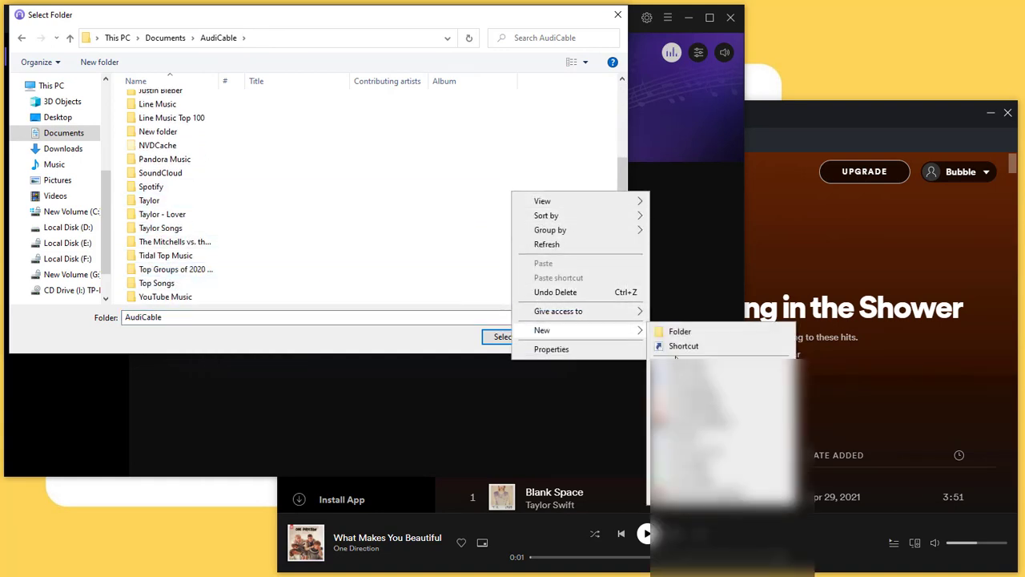
left_click(674, 332)
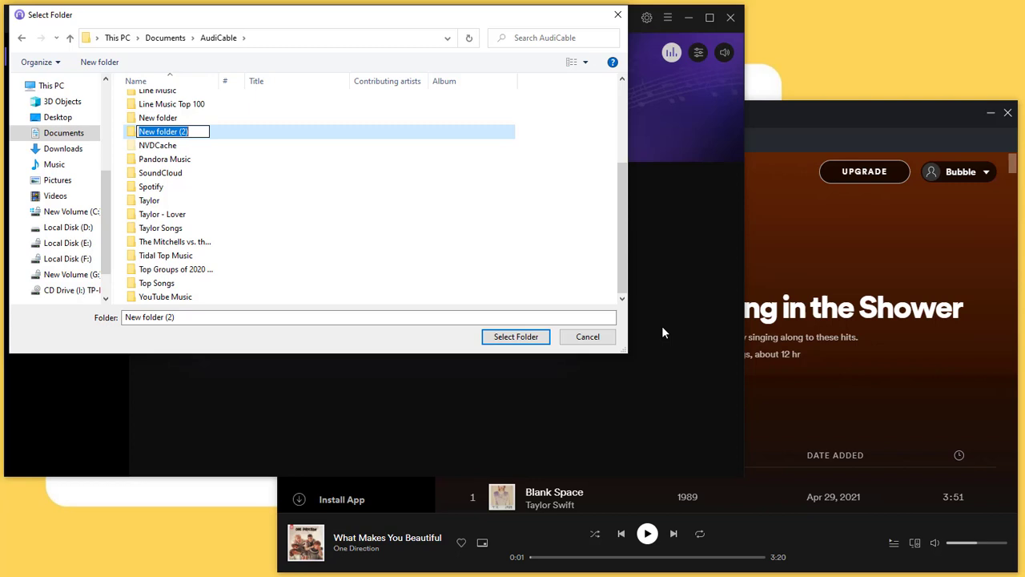
type("Son")
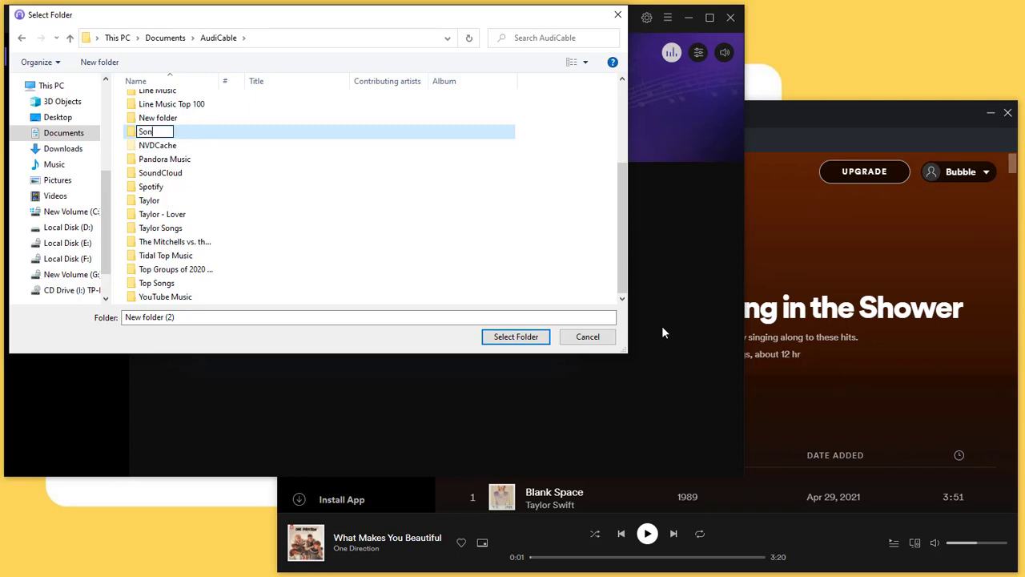
type("gs to sing in the")
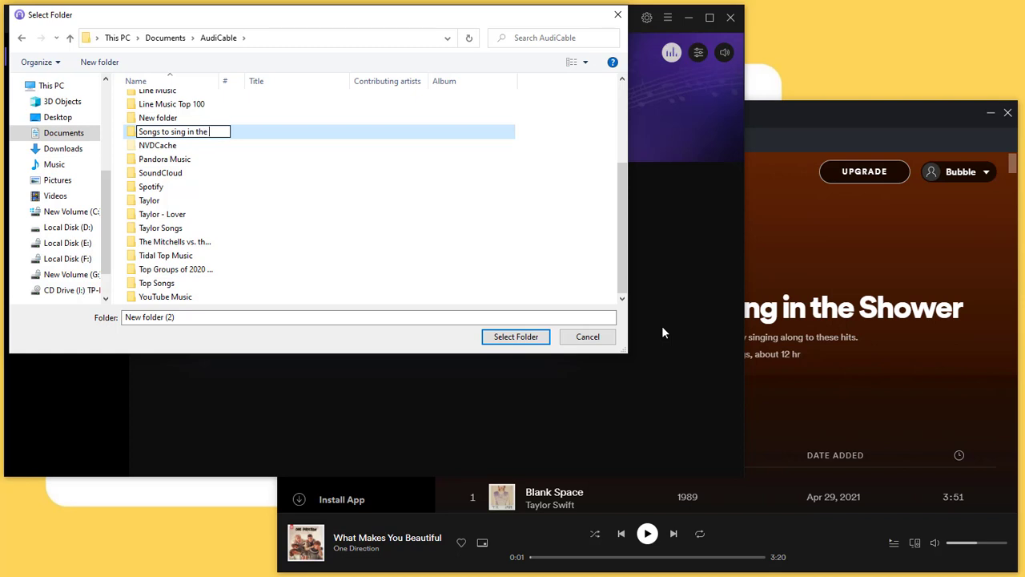
type(" Shower")
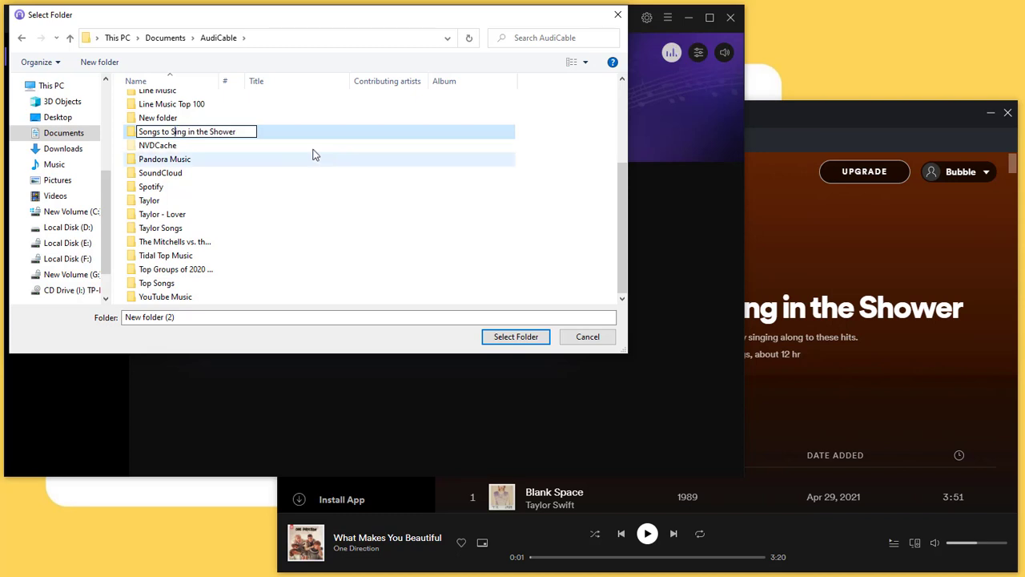
left_click(273, 154)
double_click(191, 161)
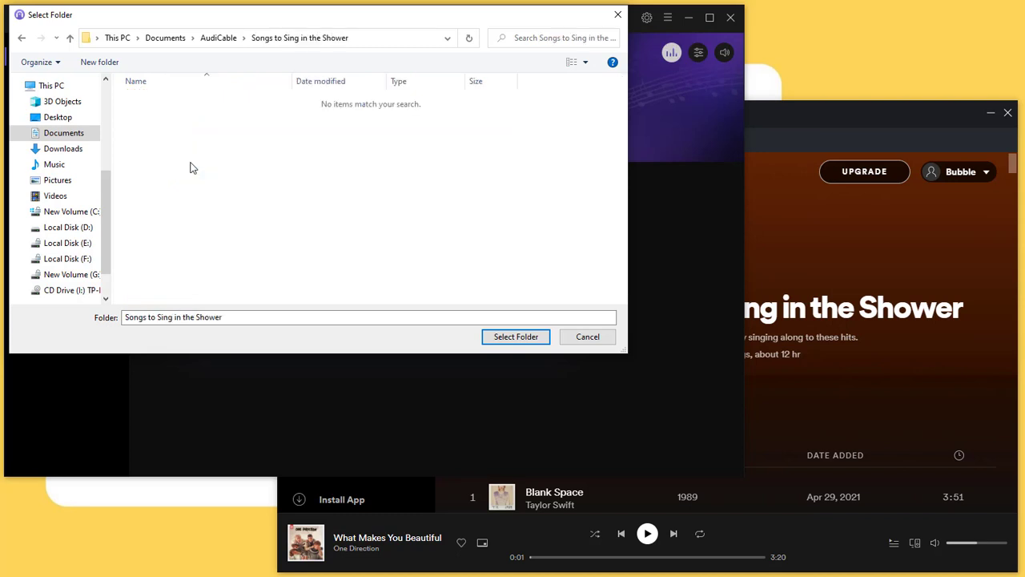
left_click(516, 336)
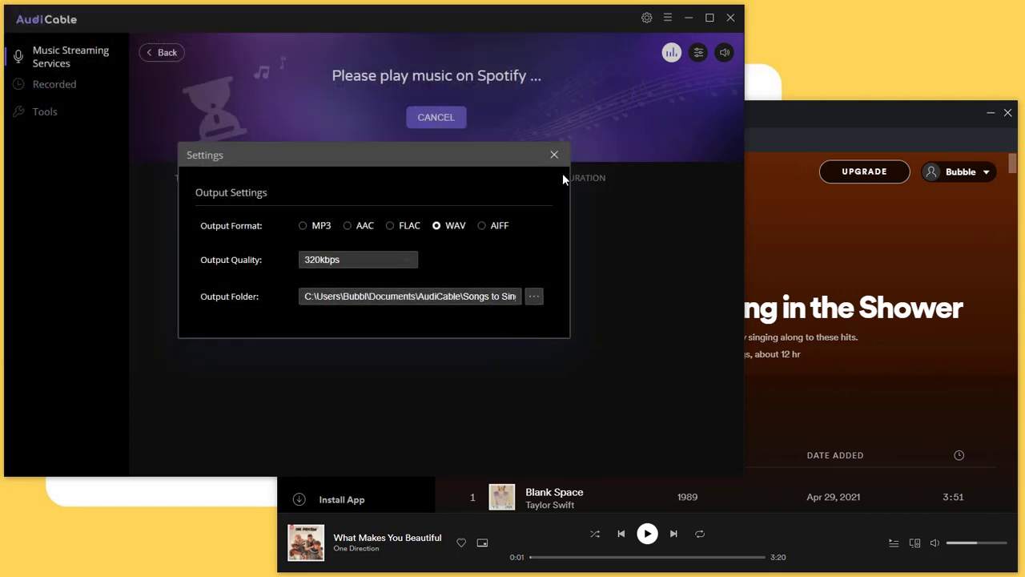
left_click(554, 156)
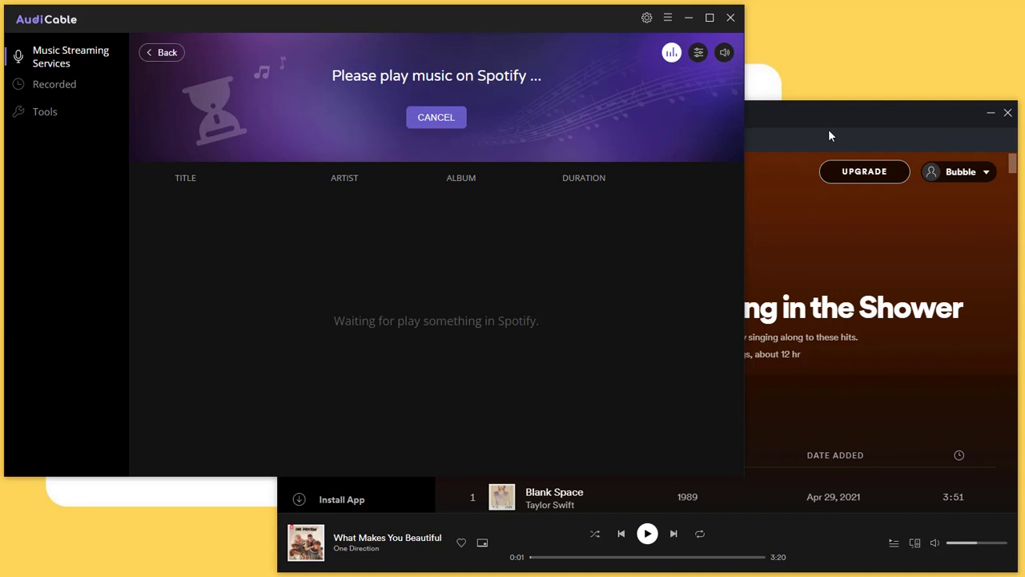
left_click(829, 129)
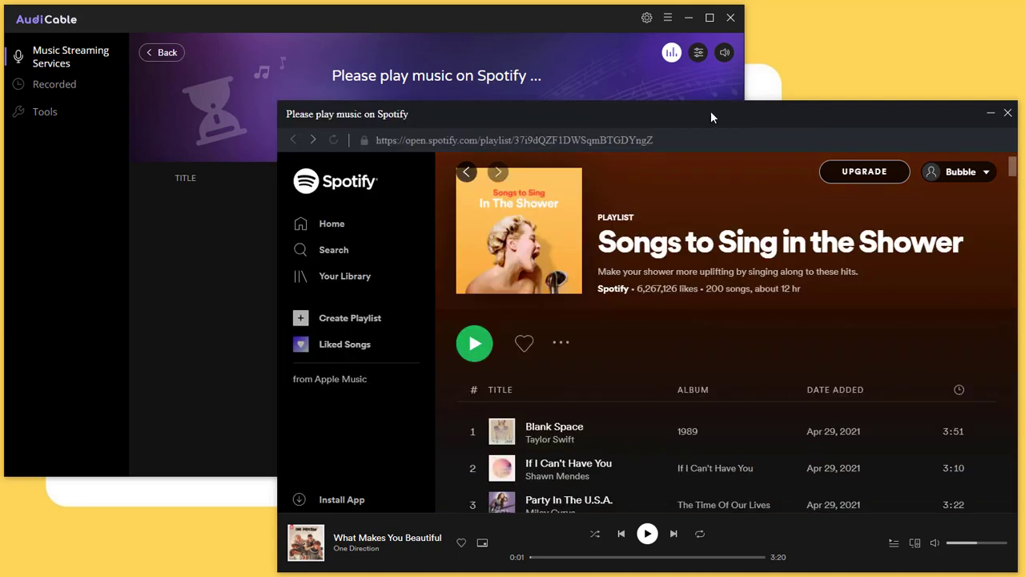
left_click(729, 56)
left_click(732, 60)
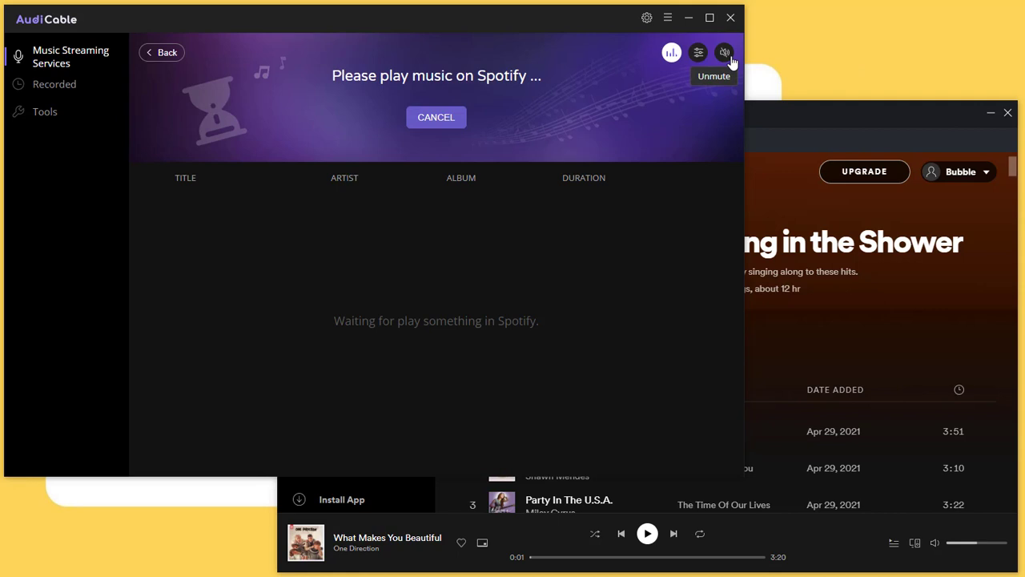
left_click(729, 56)
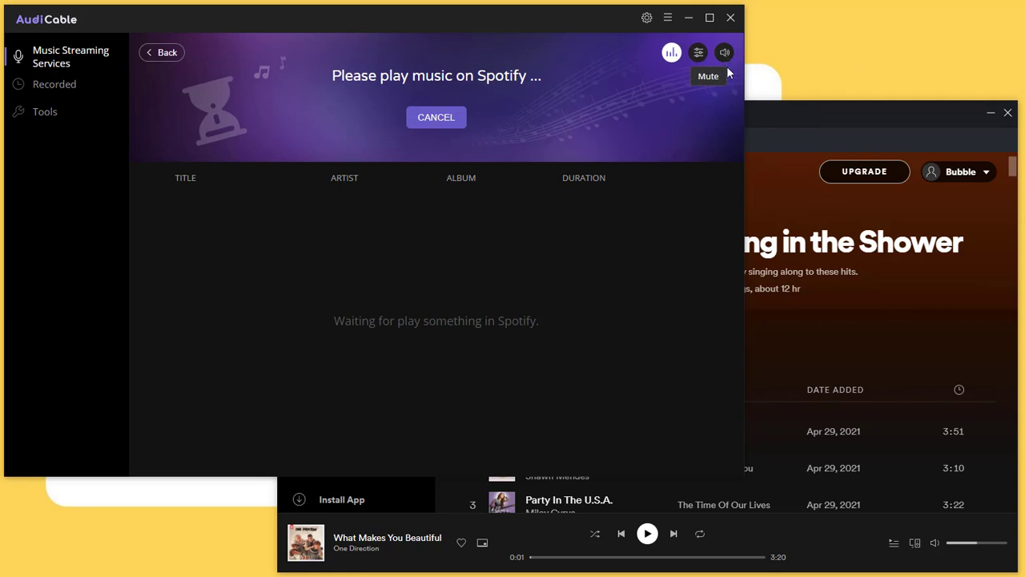
- Play the playlist so Blank Space through Teenage Dream get recorded, then pause Spotify
left_click(760, 131)
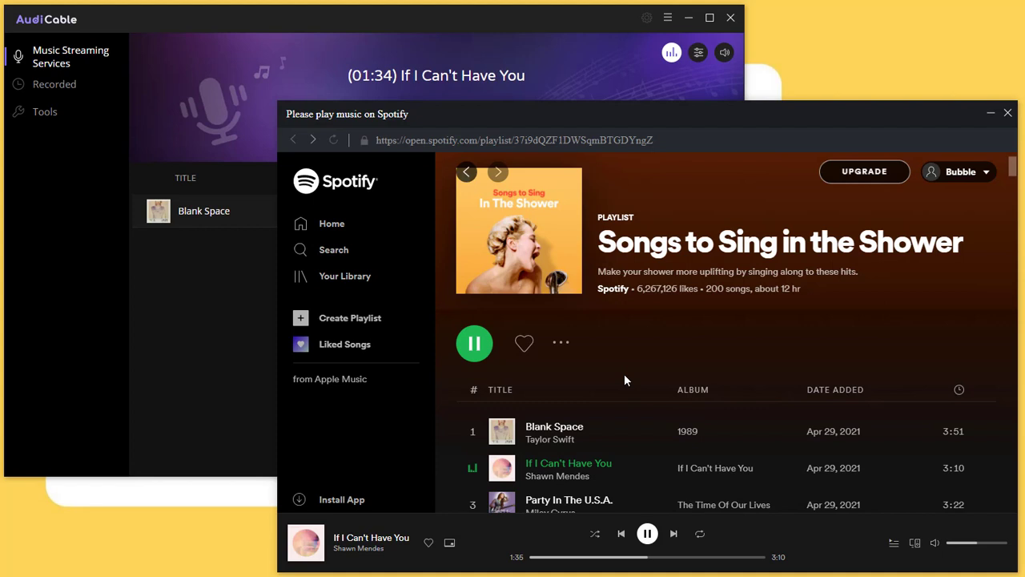
scroll(678, 378, "down", 1)
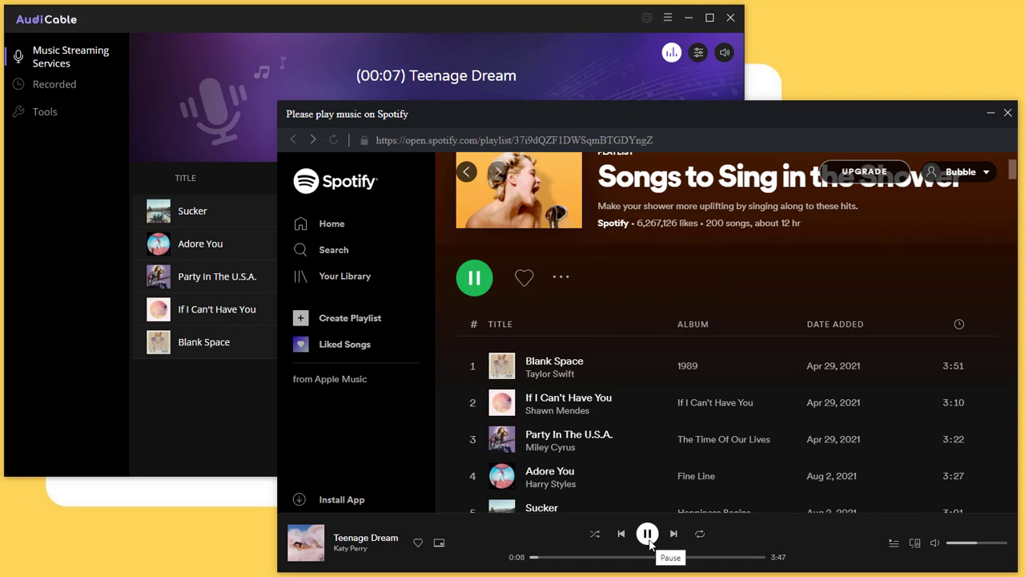
left_click(648, 536)
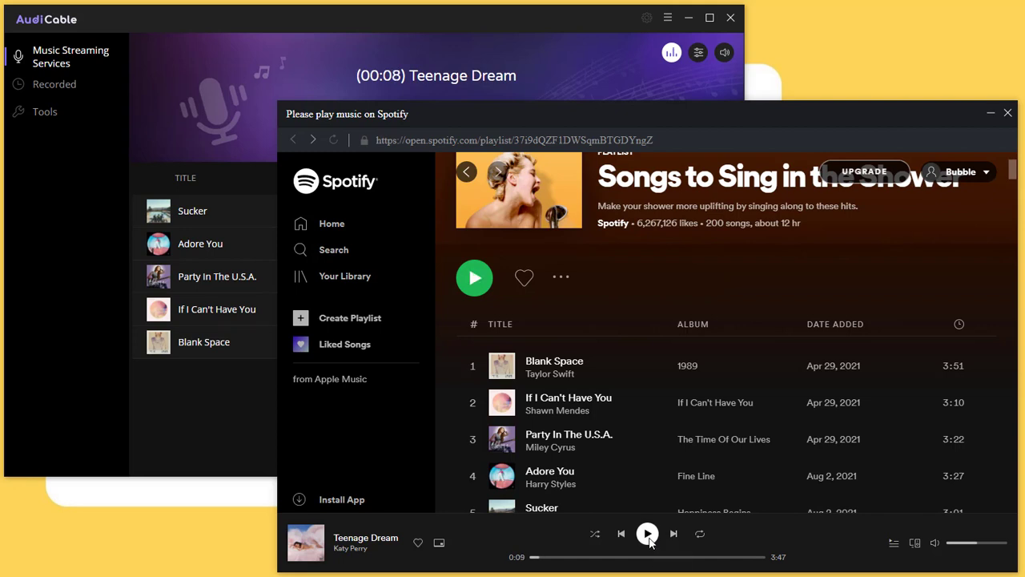
- Delete the incomplete Teenage Dream recording with its local file, then open the output folder
left_click(430, 42)
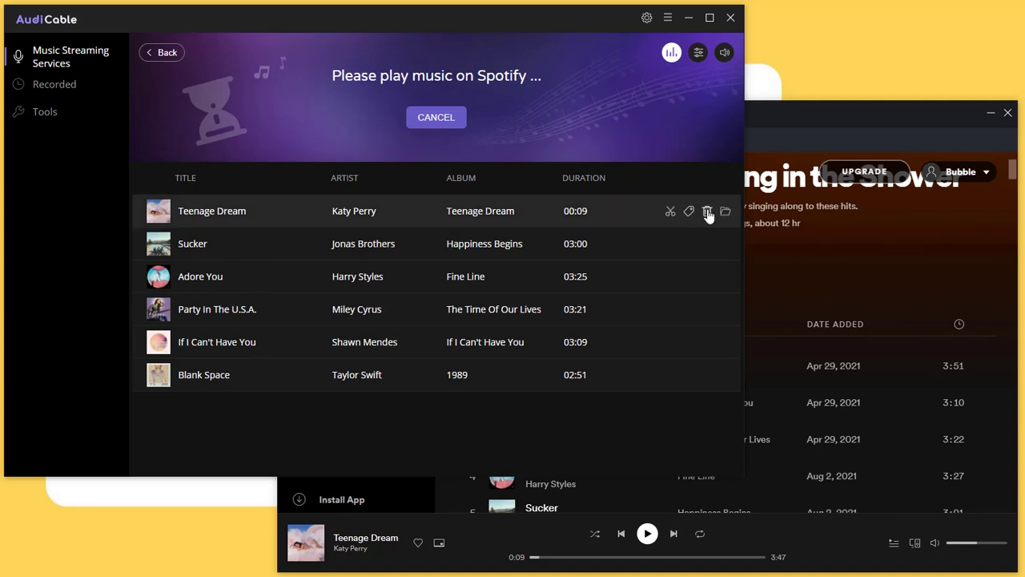
left_click(709, 215)
left_click(232, 301)
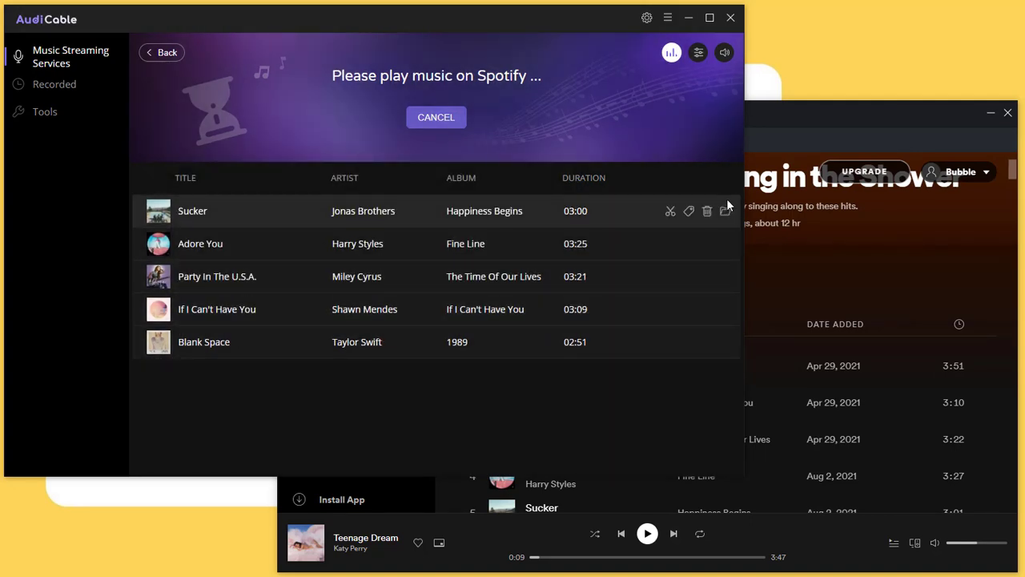
left_click(726, 214)
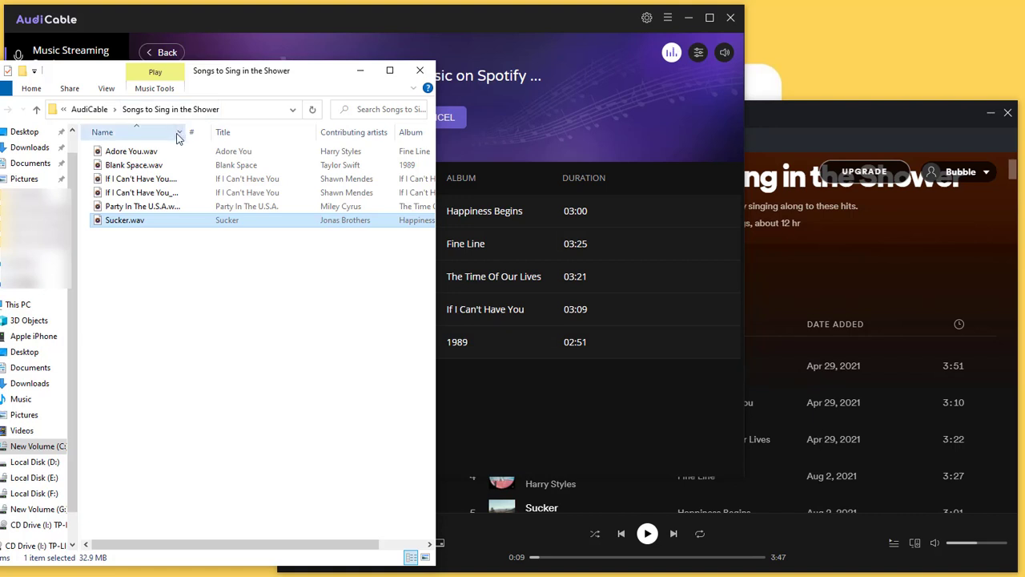
- Widen the Name column, then play Adore You.wav in Windows Media Player, seeking toward the end before closing it
left_click_drag(186, 132, 313, 146)
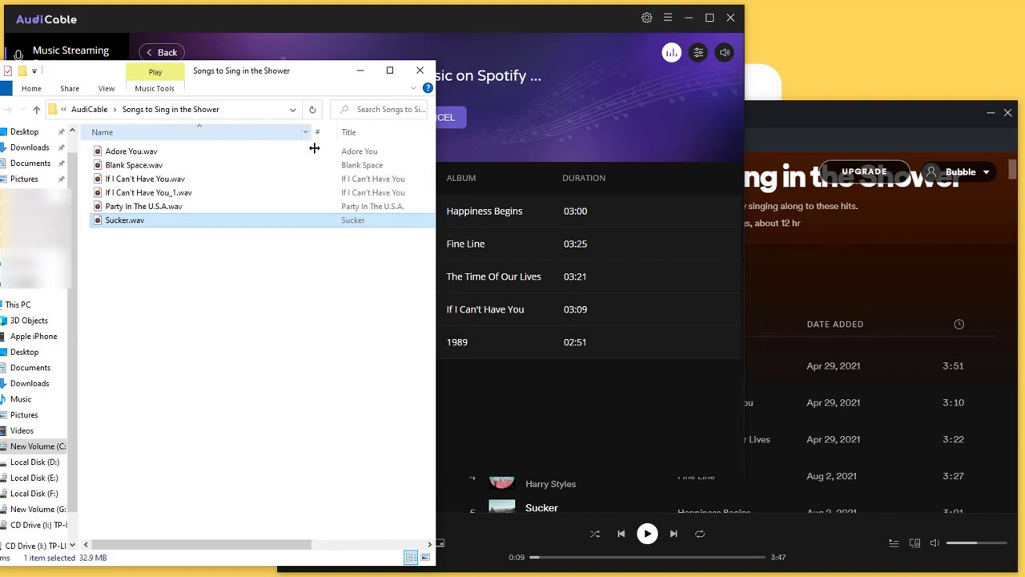
right_click(175, 154)
mouse_move(194, 281)
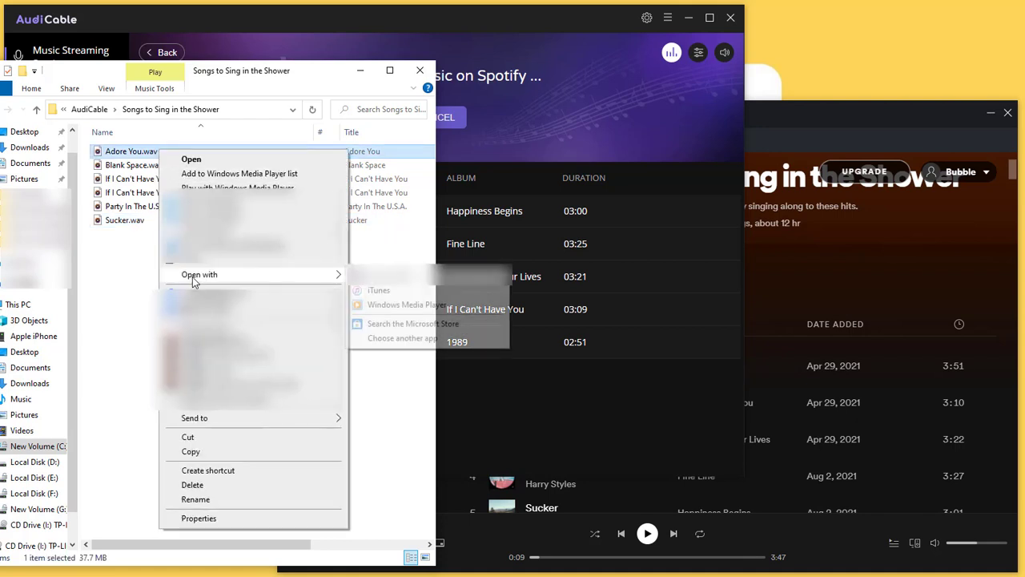
left_click(375, 307)
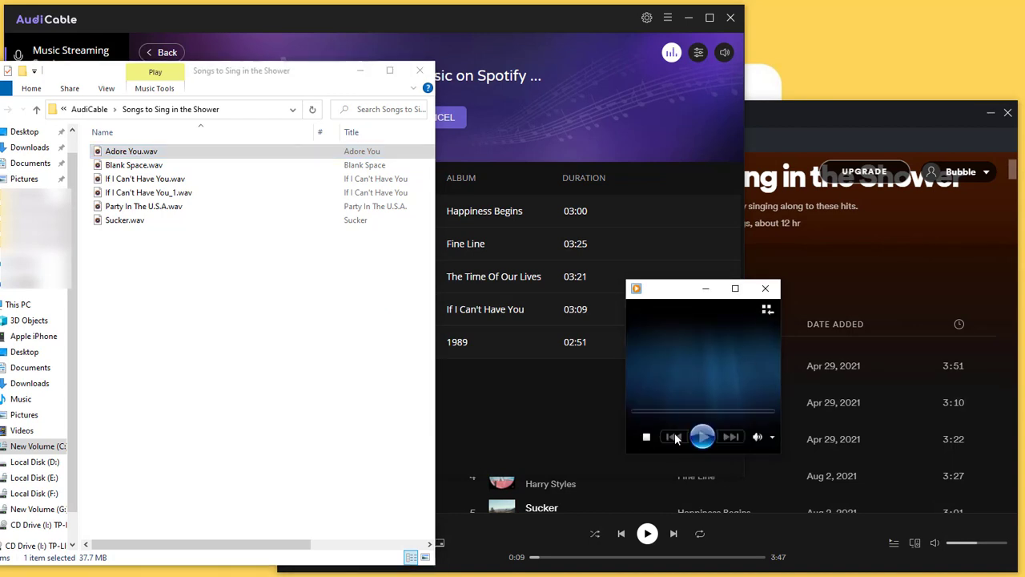
left_click(713, 412)
left_click(767, 412)
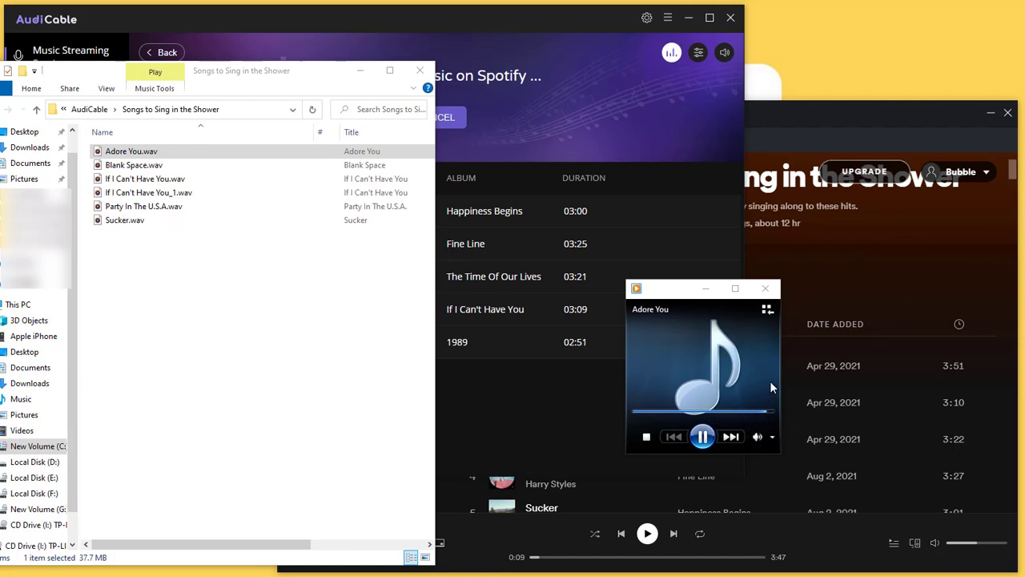
left_click(772, 293)
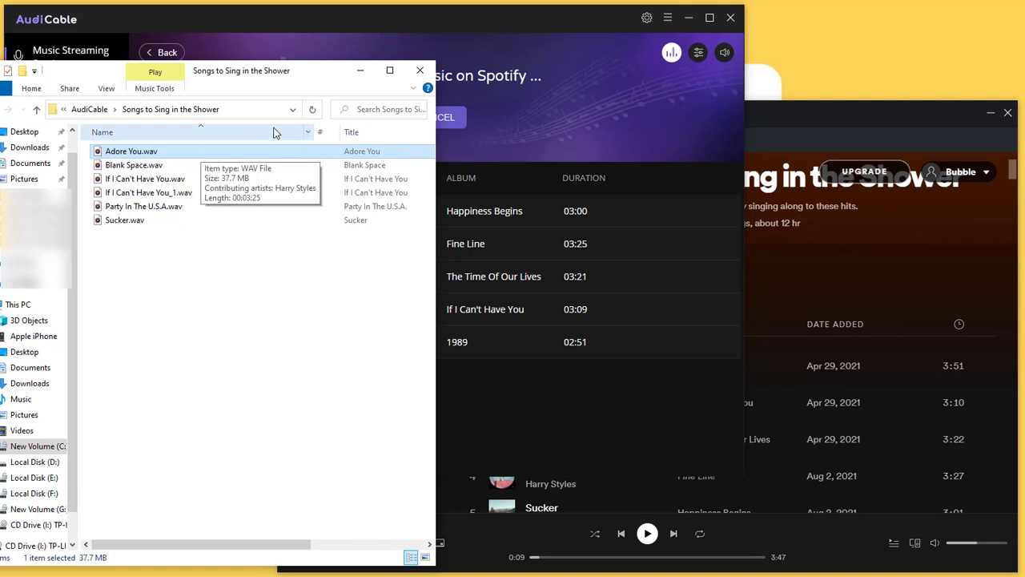
- Minimize File Explorer and AudiCable, leaving only the Spotify playlist window visible
left_click(358, 71)
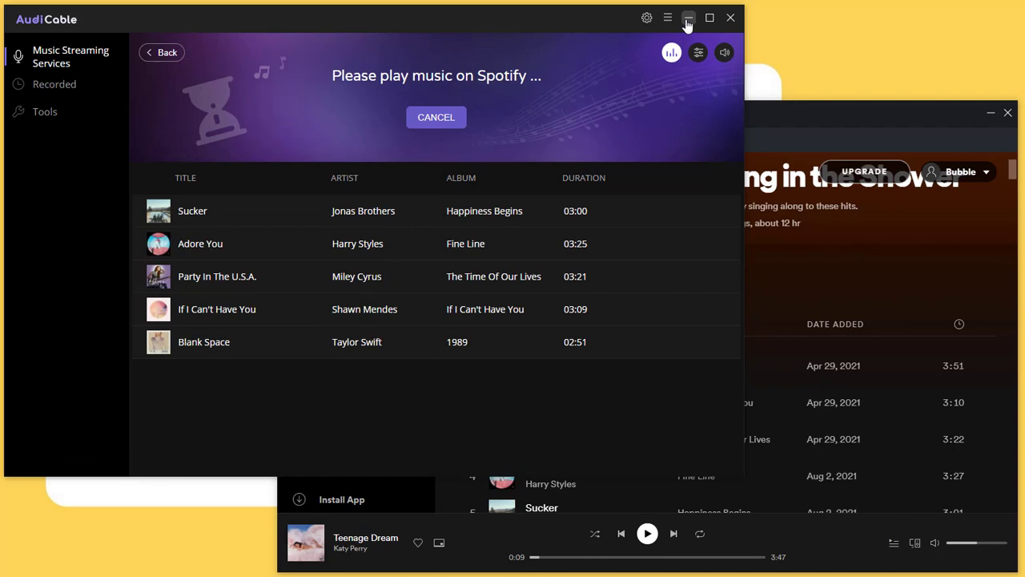
left_click(687, 20)
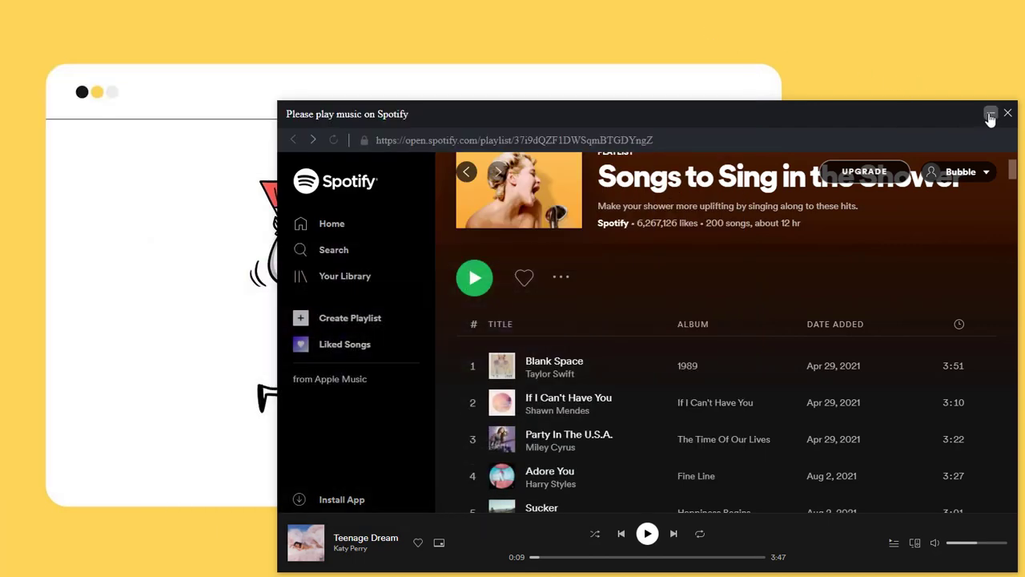